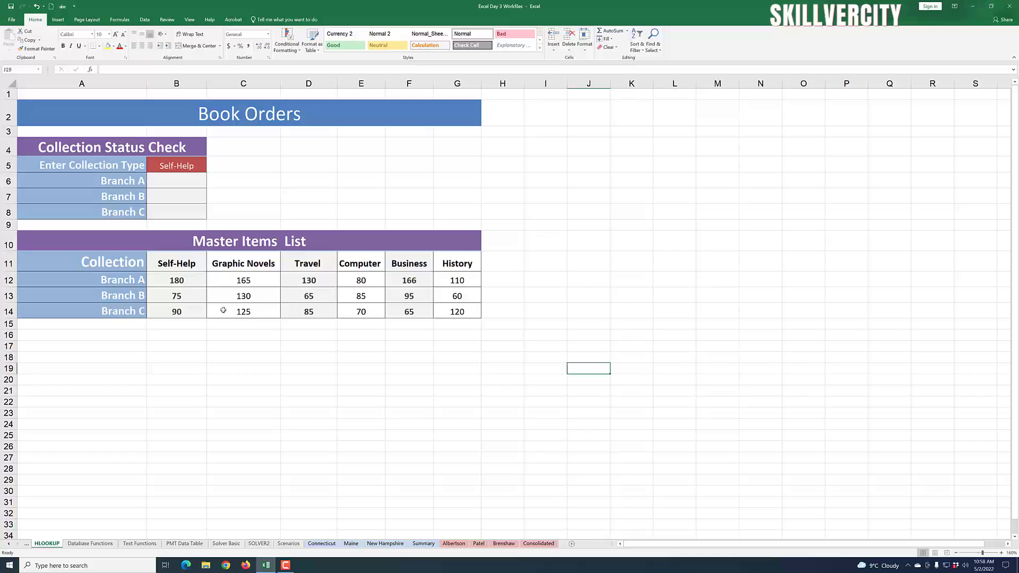
# Step: Start an HLOOKUP function in cell B6 for Branch A with the absolute reference $B$5 as the lookup value
pyautogui.click(170, 182)
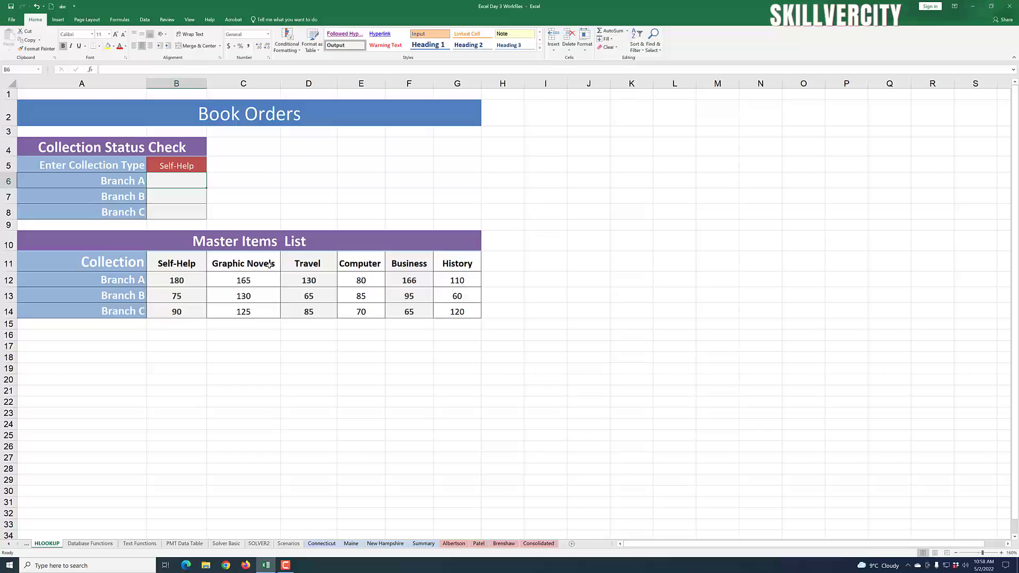
pyautogui.click(177, 197)
pyautogui.click(177, 181)
pyautogui.click(120, 20)
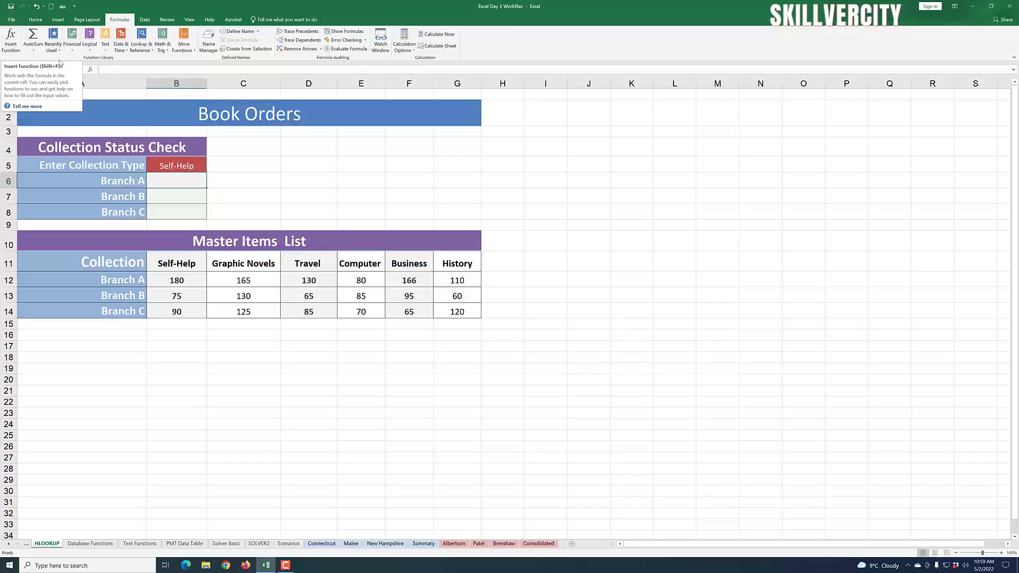
pyautogui.click(153, 53)
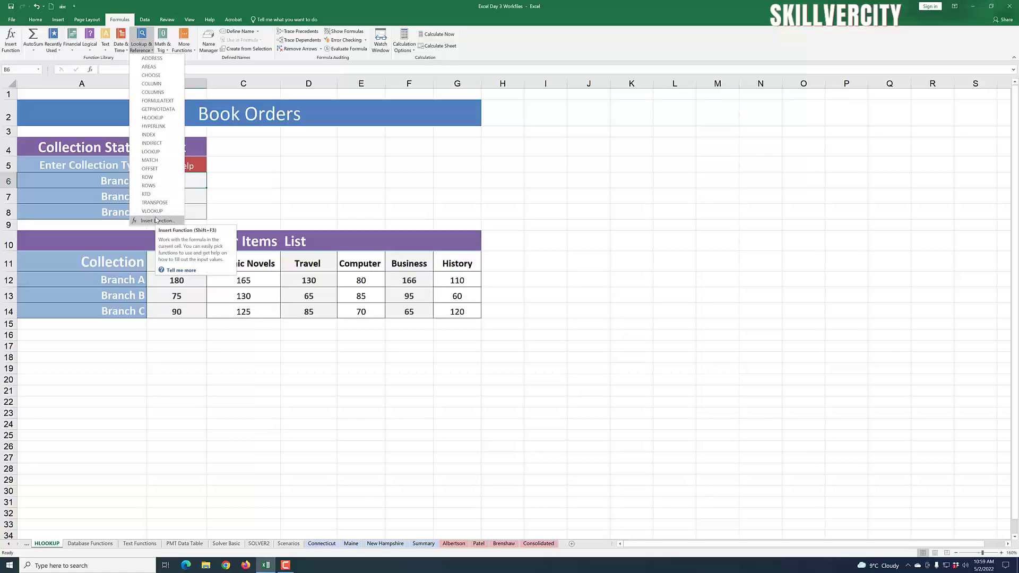
pyautogui.click(159, 118)
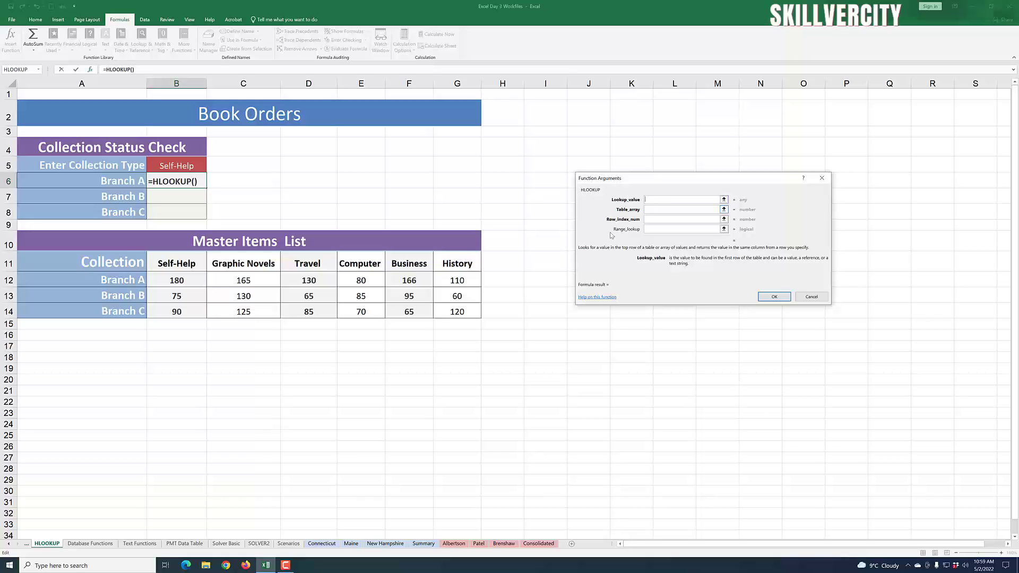
pyautogui.click(179, 166)
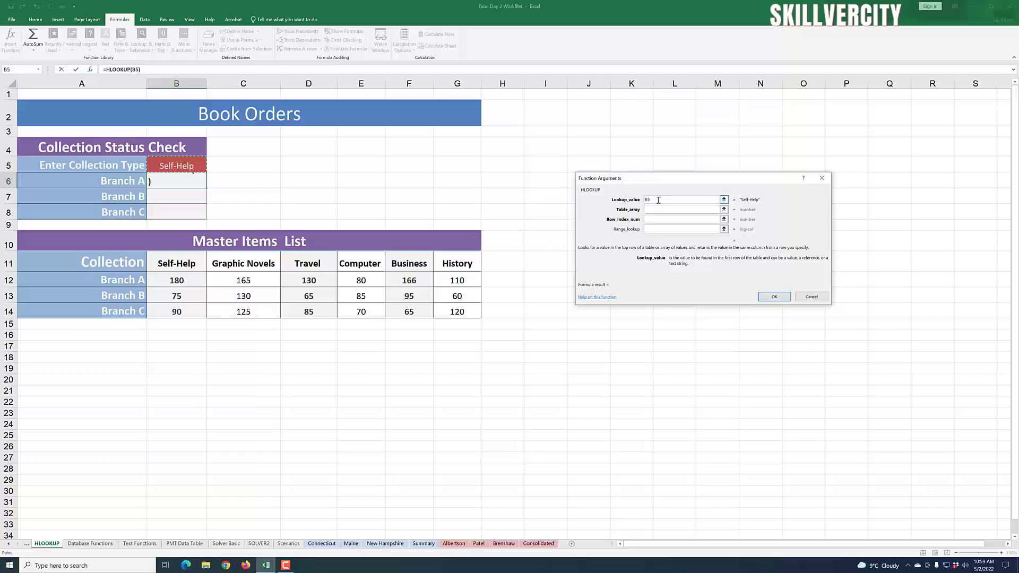
pyautogui.click(640, 199)
pyautogui.press('F4')
# Step: Set the HLOOKUP table array to the Master Items List range as the absolute reference $A$11:$G$14
pyautogui.click(653, 210)
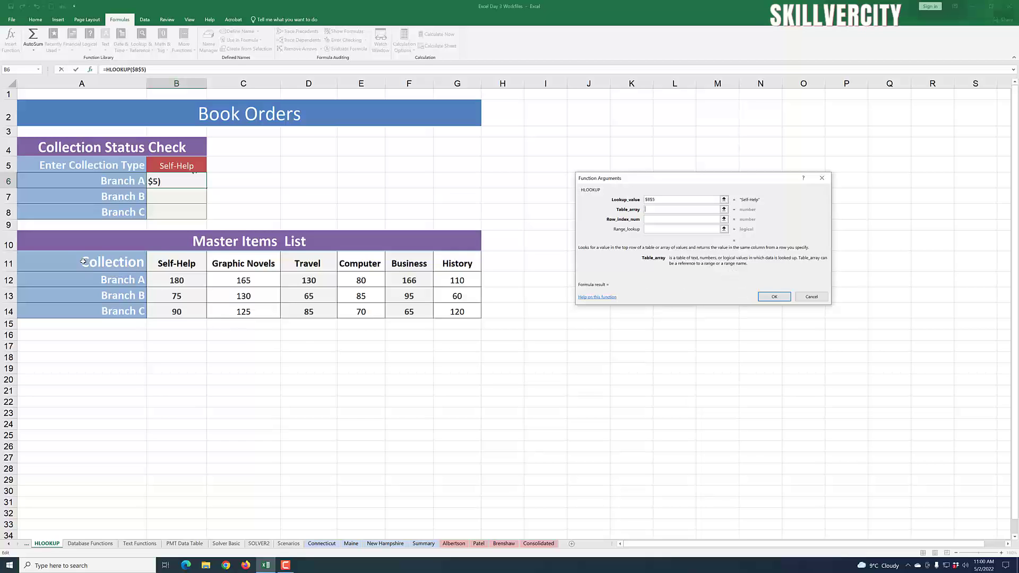
pyautogui.moveTo(83, 261); pyautogui.dragTo(450, 307)
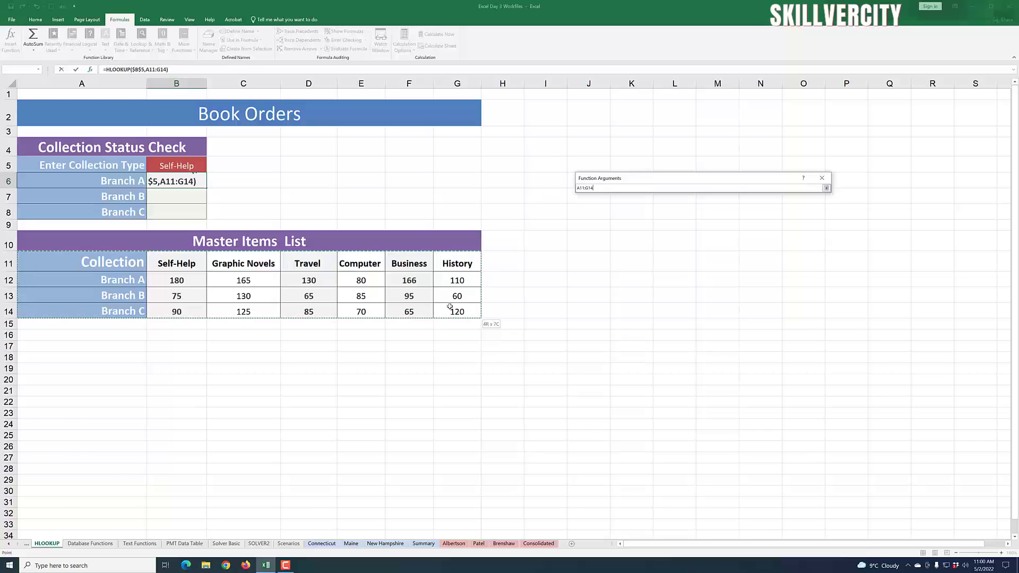
pyautogui.moveTo(450, 306); pyautogui.dragTo(450, 306)
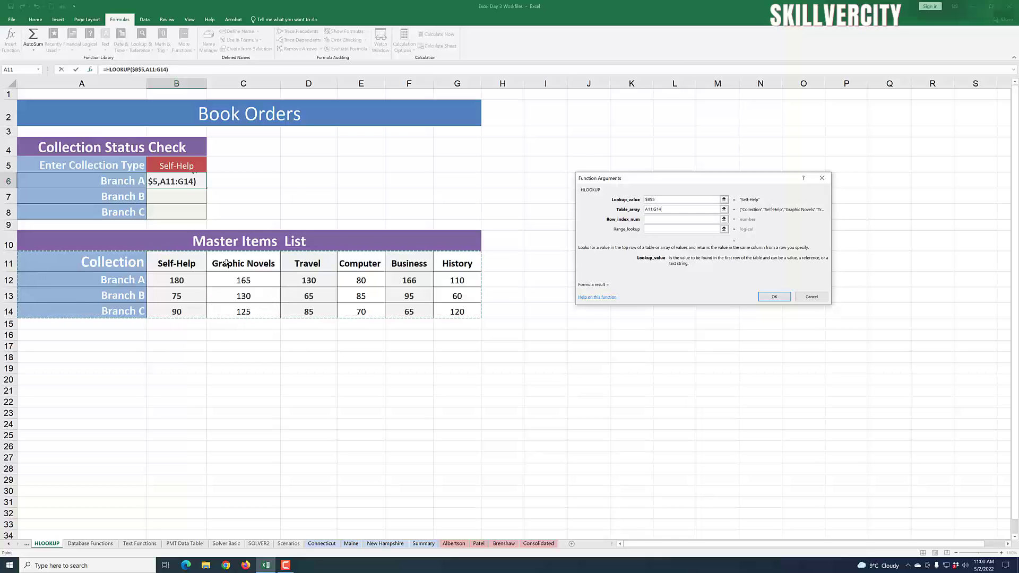
pyautogui.doubleClick(678, 211)
pyautogui.press('F4')
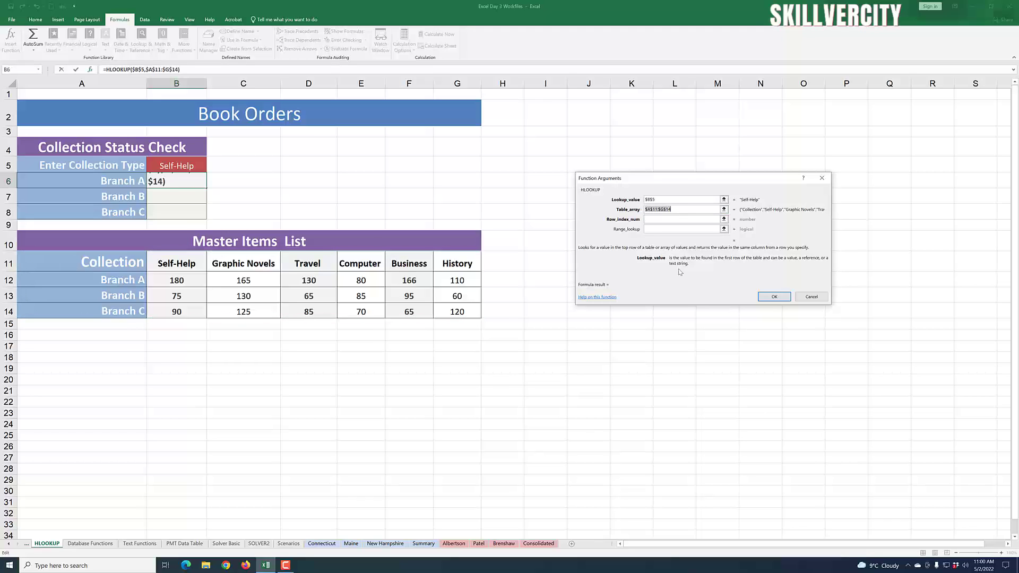
# Step: Set the row index number to 2 and the range lookup to 0, and complete Branch A's HLOOKUP formula
pyautogui.click(660, 219)
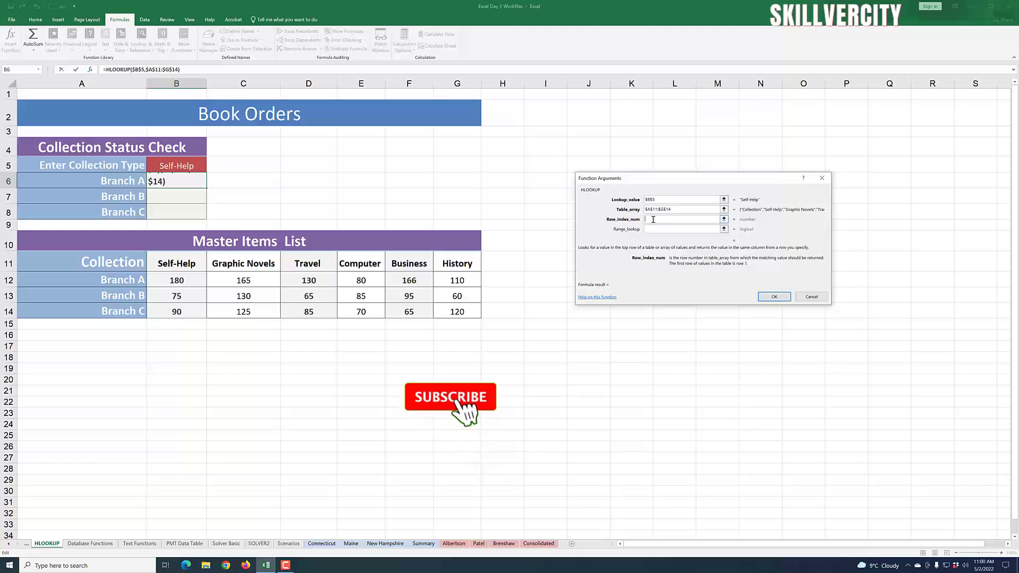
pyautogui.write('2')
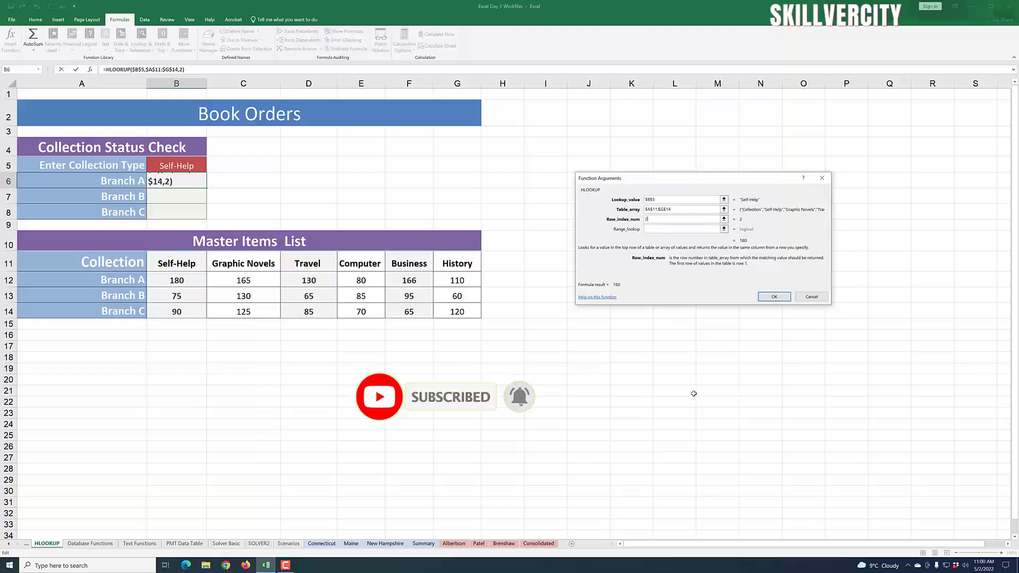
pyautogui.click(657, 229)
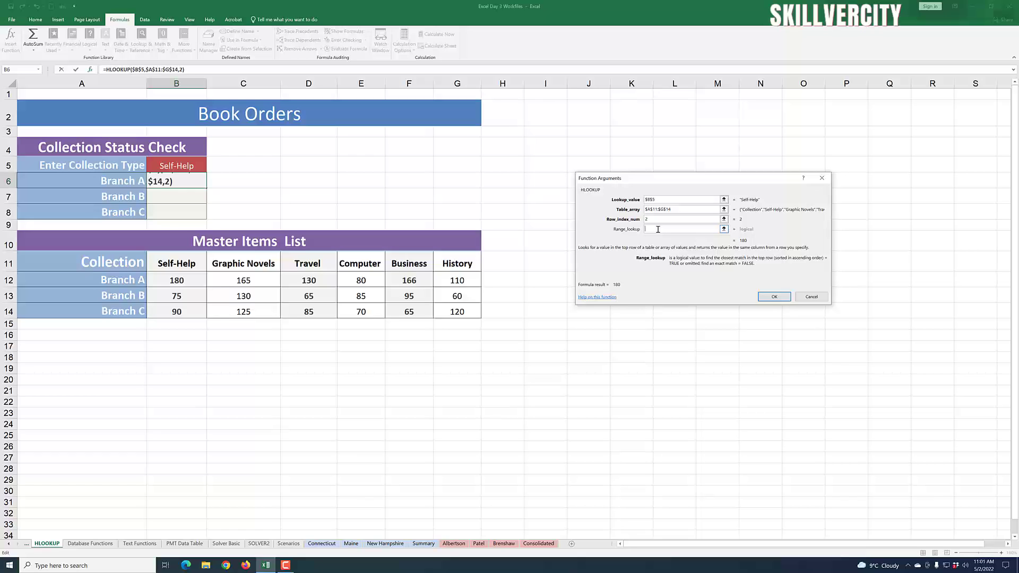
pyautogui.write('0')
pyautogui.click(775, 297)
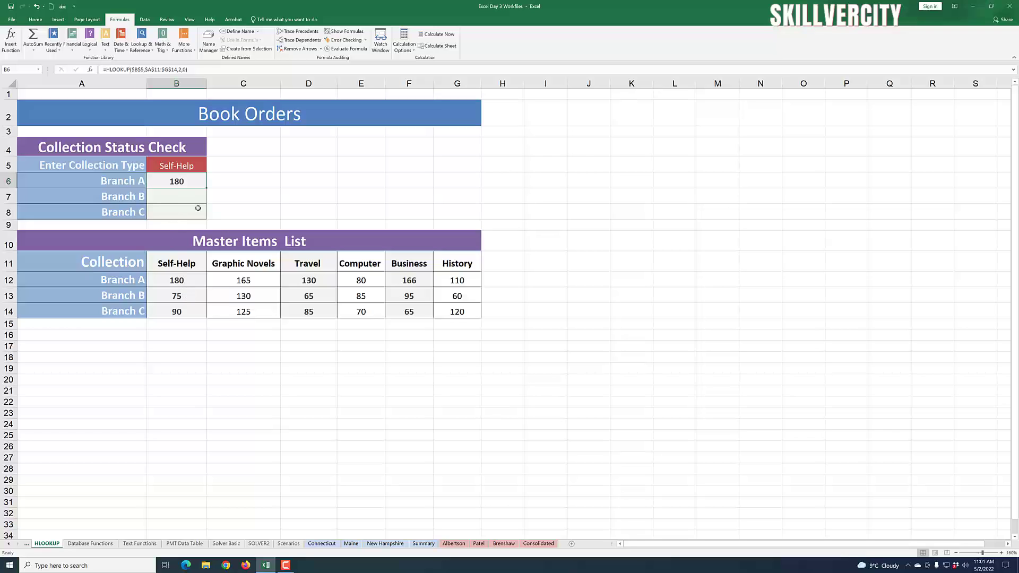
# Step: Copy the HLOOKUP formula from B6 down to Branch B and Branch C in cells B7 and B8
pyautogui.click(176, 194)
pyautogui.click(173, 208)
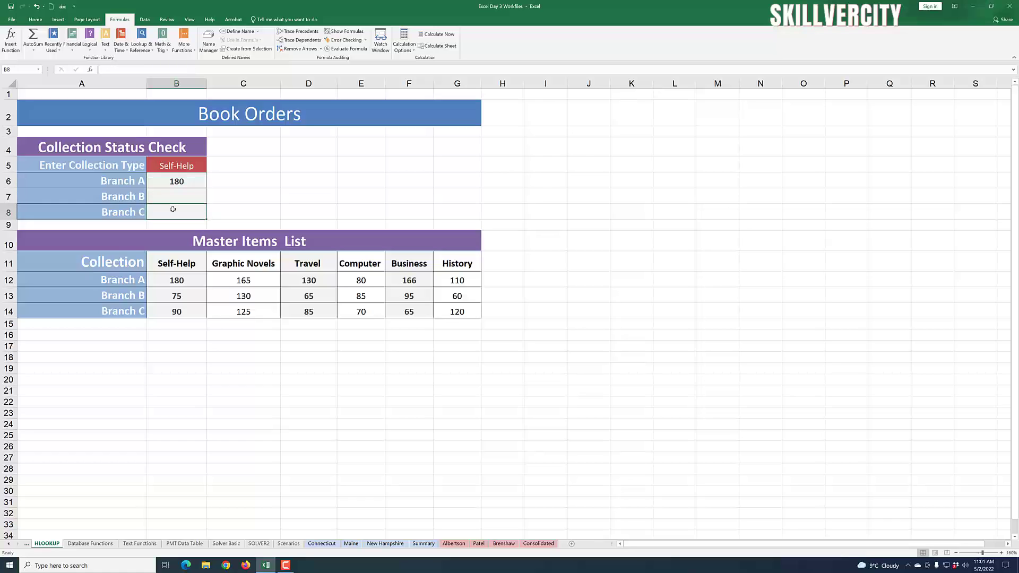
pyautogui.click(181, 195)
pyautogui.click(192, 182)
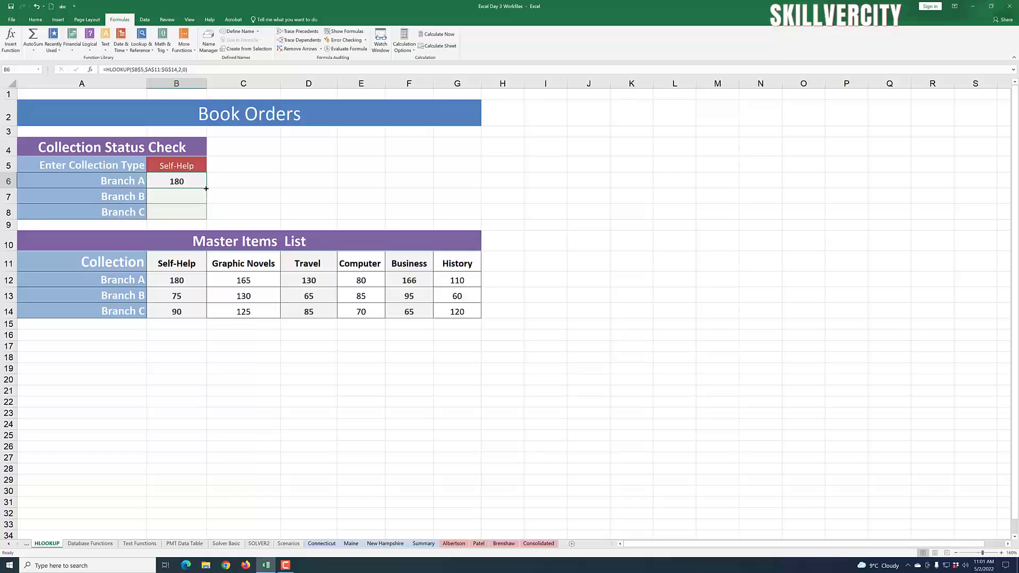
pyautogui.moveTo(206, 188); pyautogui.dragTo(204, 213)
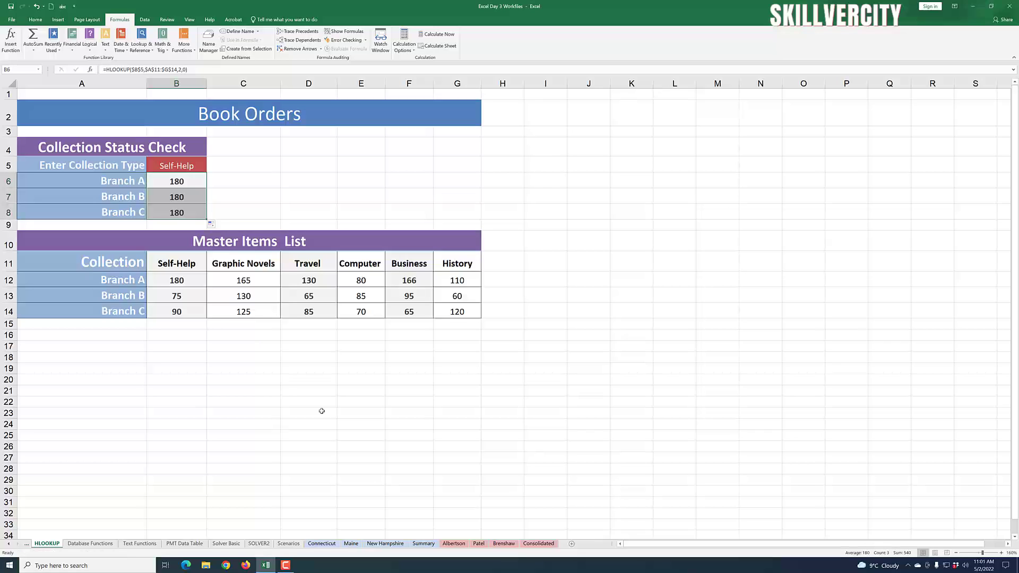
# Step: Compare the copied HLOOKUP formulas in B7 and B8 with the original in B6, and review B6's function arguments
pyautogui.click(183, 198)
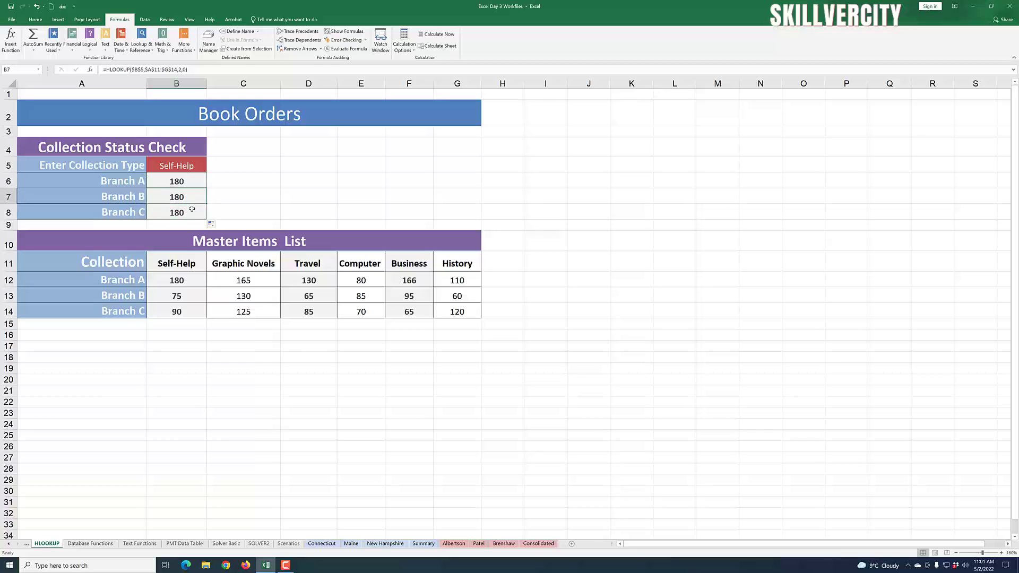
pyautogui.click(189, 212)
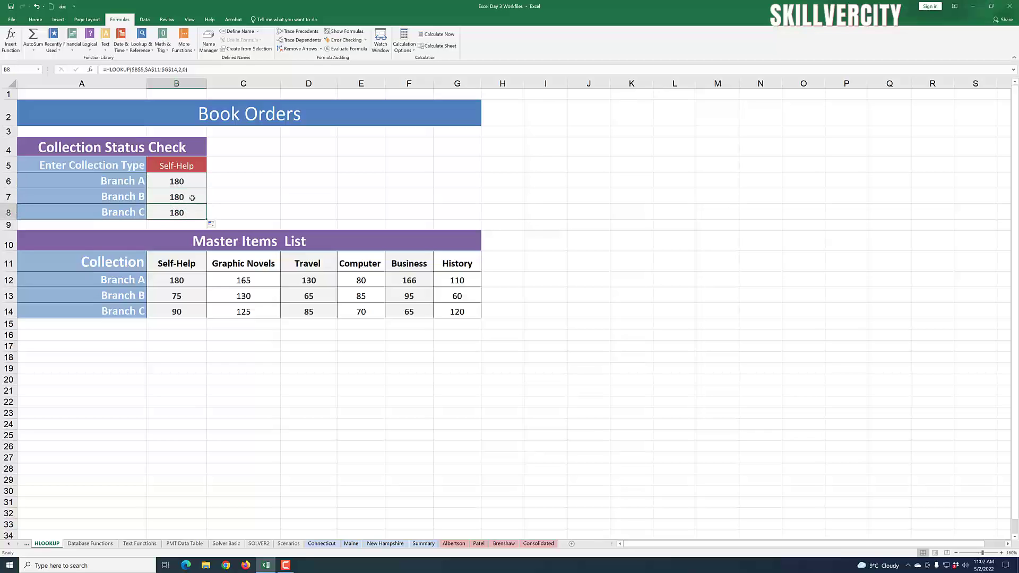
pyautogui.click(192, 197)
pyautogui.click(192, 214)
pyautogui.click(195, 198)
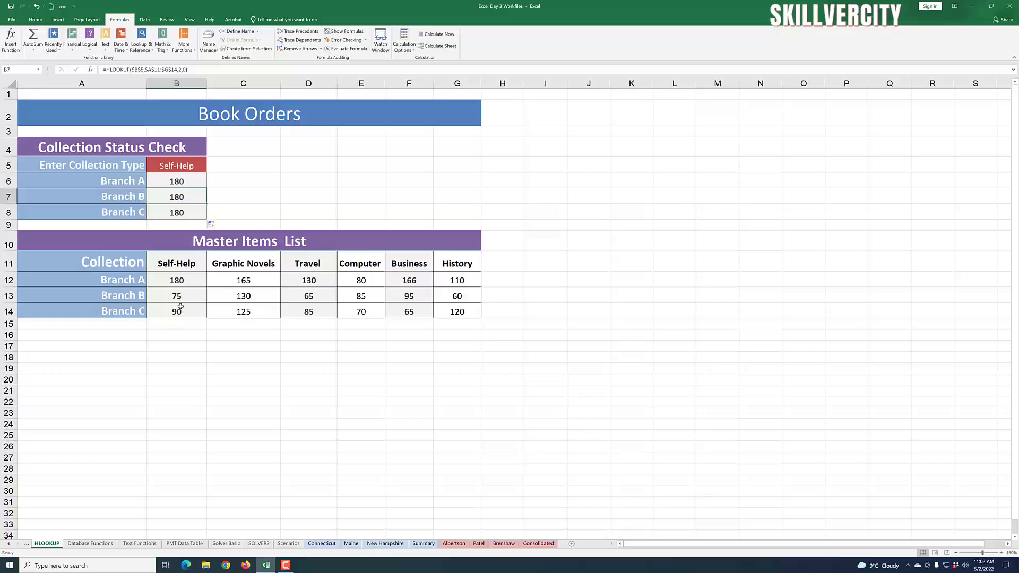
pyautogui.click(180, 184)
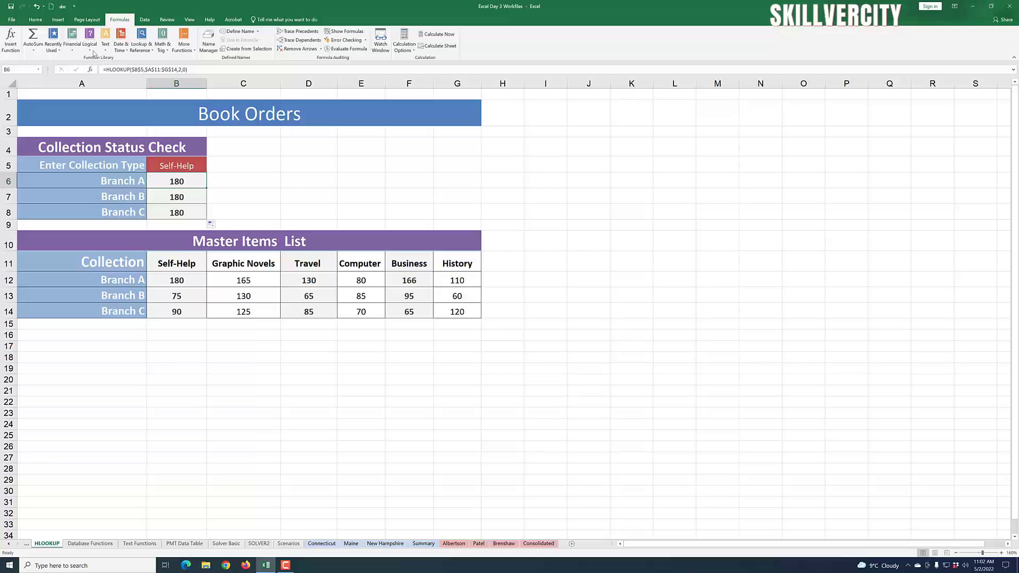
pyautogui.click(120, 71)
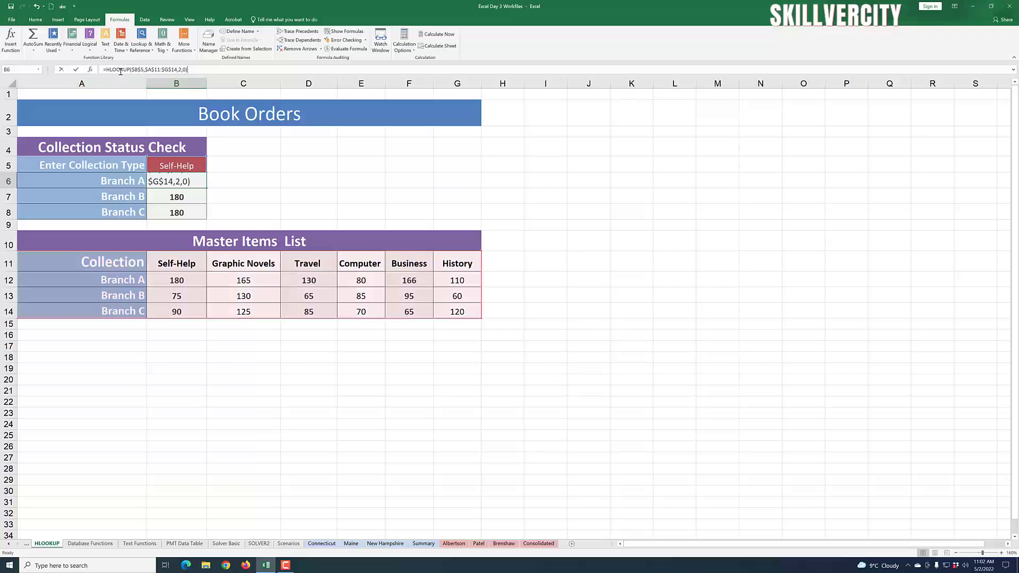
pyautogui.click(91, 70)
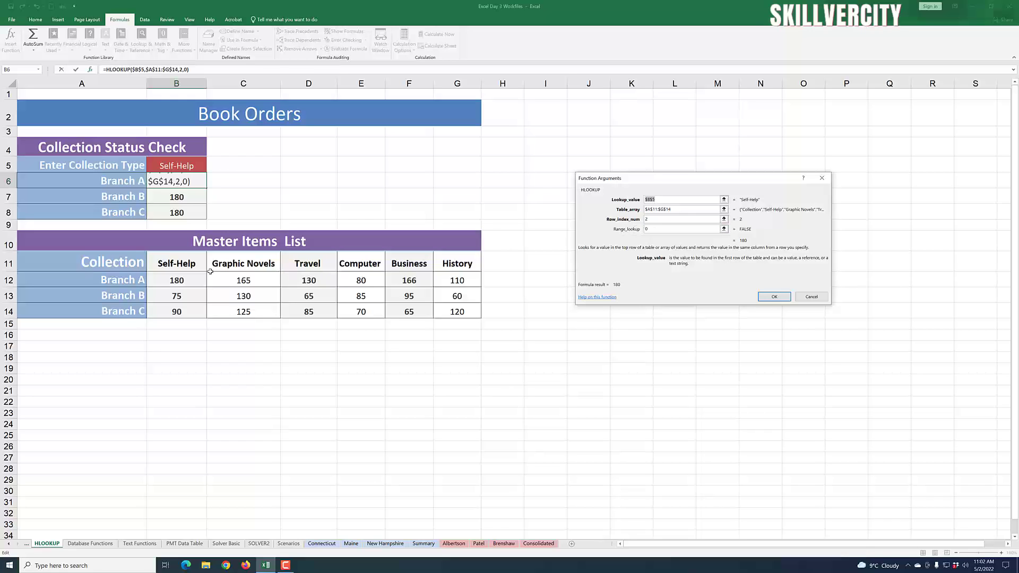
pyautogui.click(810, 298)
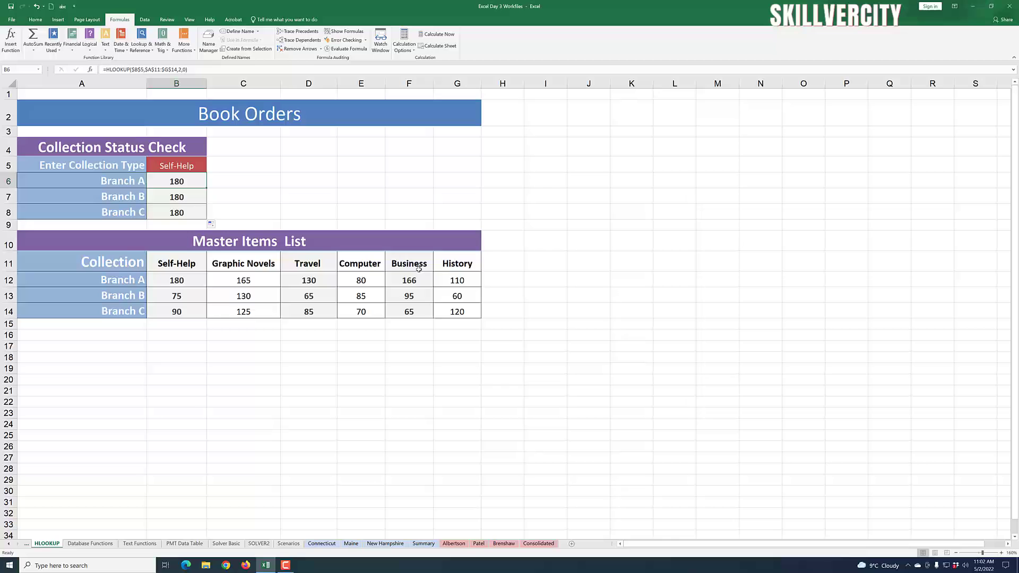
# Step: Change the row index number in Branch B's HLOOKUP formula in cell B7 to 3
pyautogui.click(177, 199)
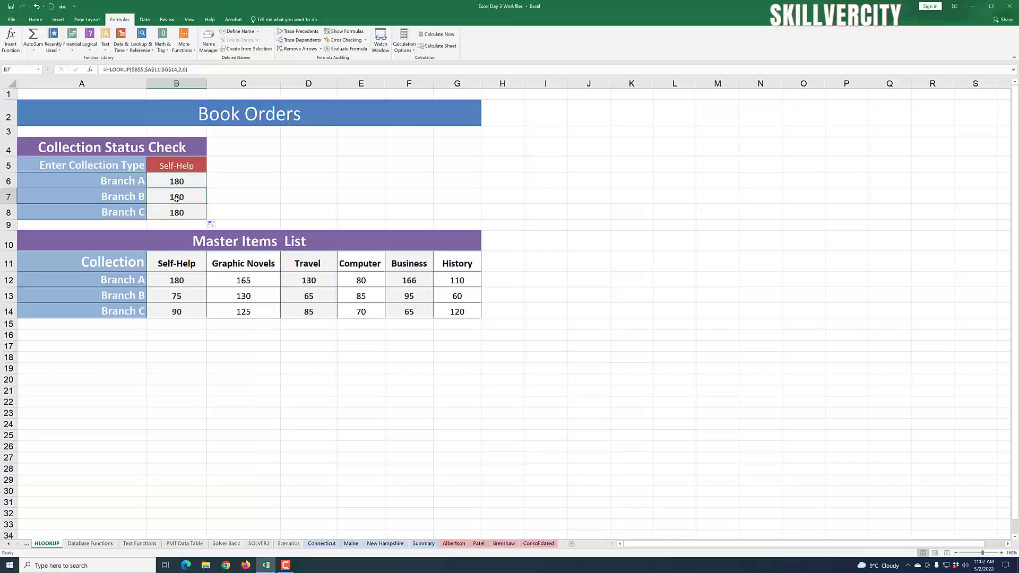
pyautogui.click(115, 70)
pyautogui.click(90, 70)
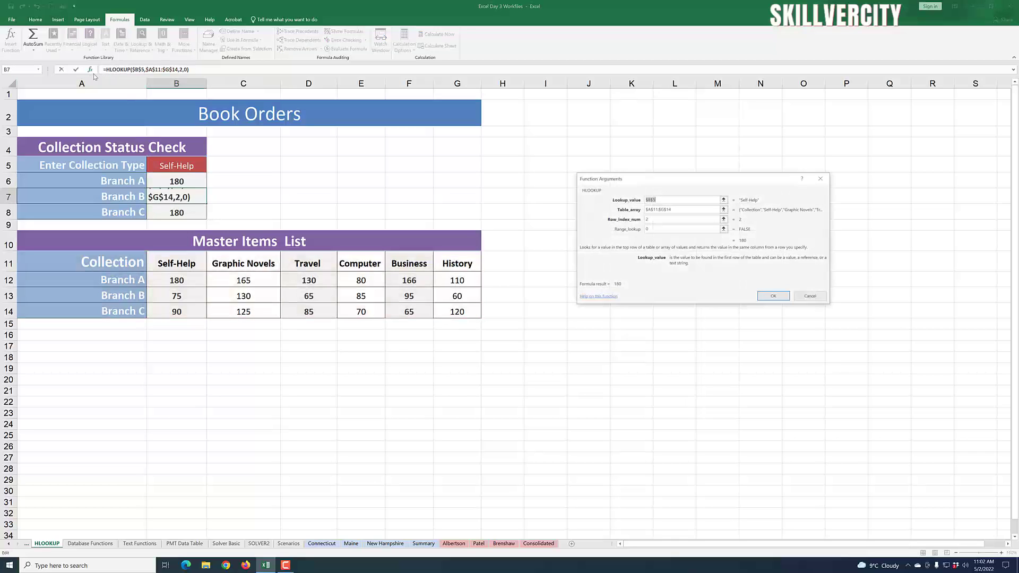
pyautogui.click(652, 219)
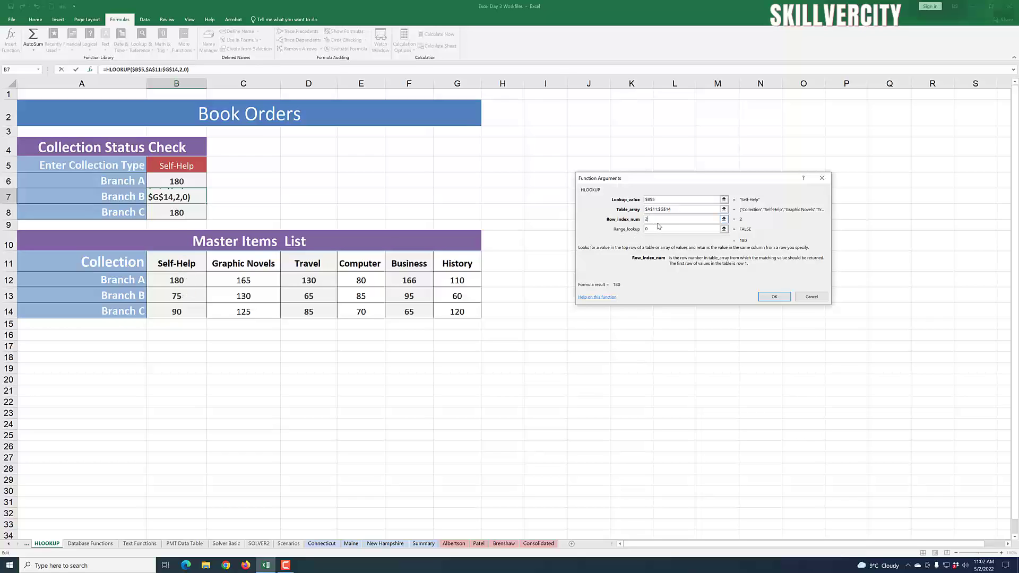
pyautogui.press('BackSpace')
pyautogui.write('3')
pyautogui.click(773, 296)
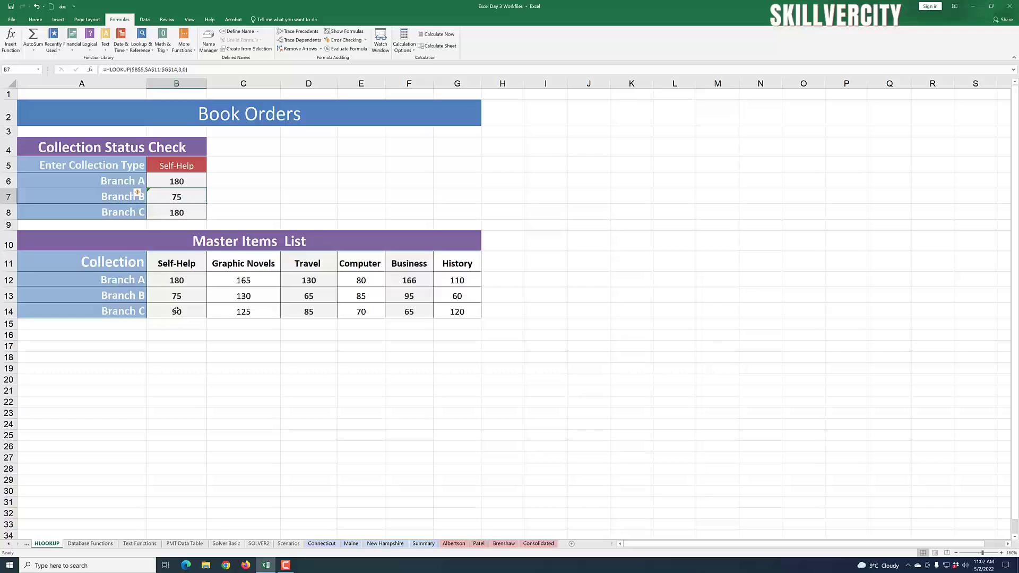
# Step: Change the row index number in Branch C's HLOOKUP formula in cell B8 to 4
pyautogui.click(184, 212)
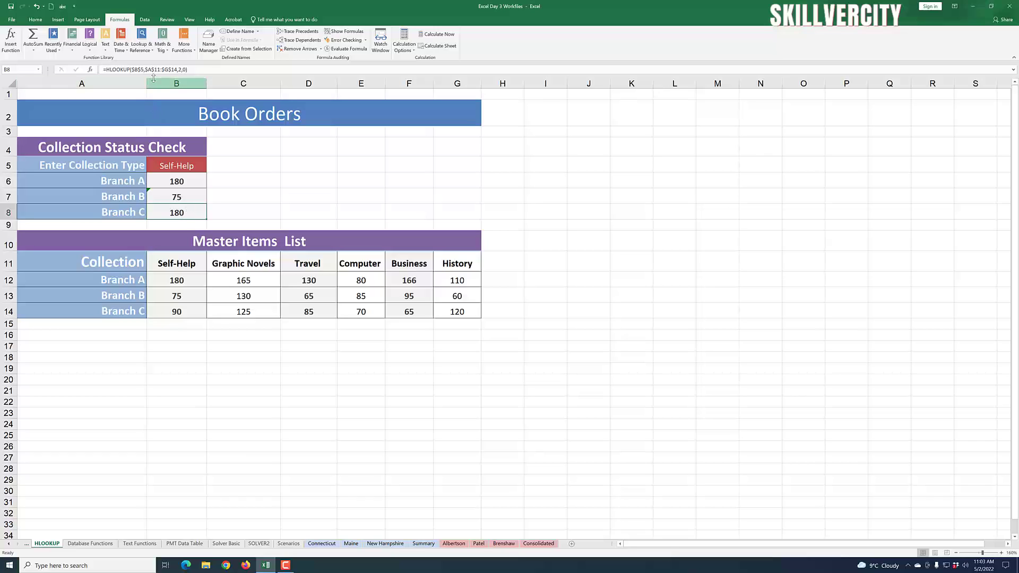
pyautogui.click(181, 70)
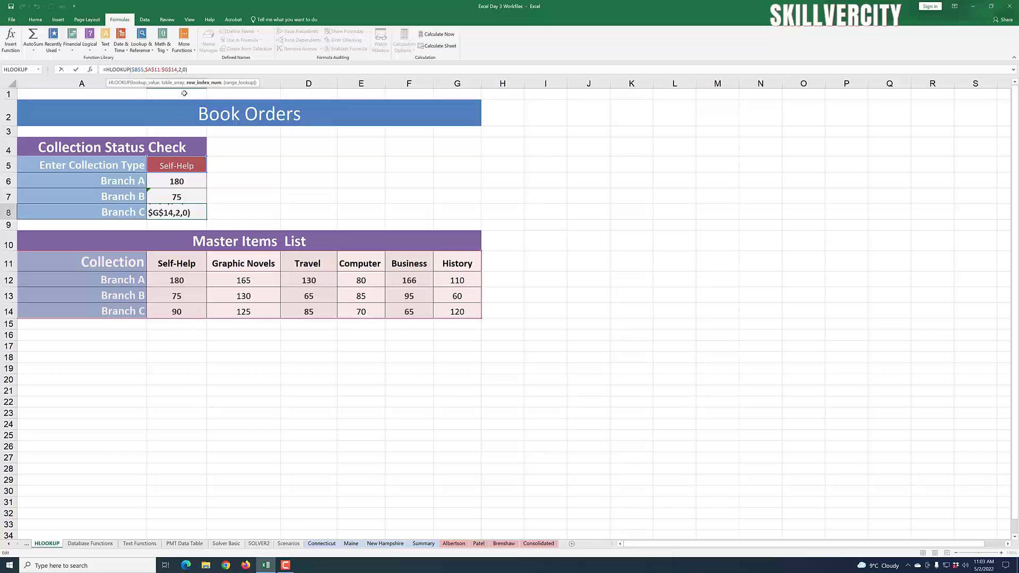
pyautogui.press('BackSpace')
pyautogui.write('4')
pyautogui.press('Return')
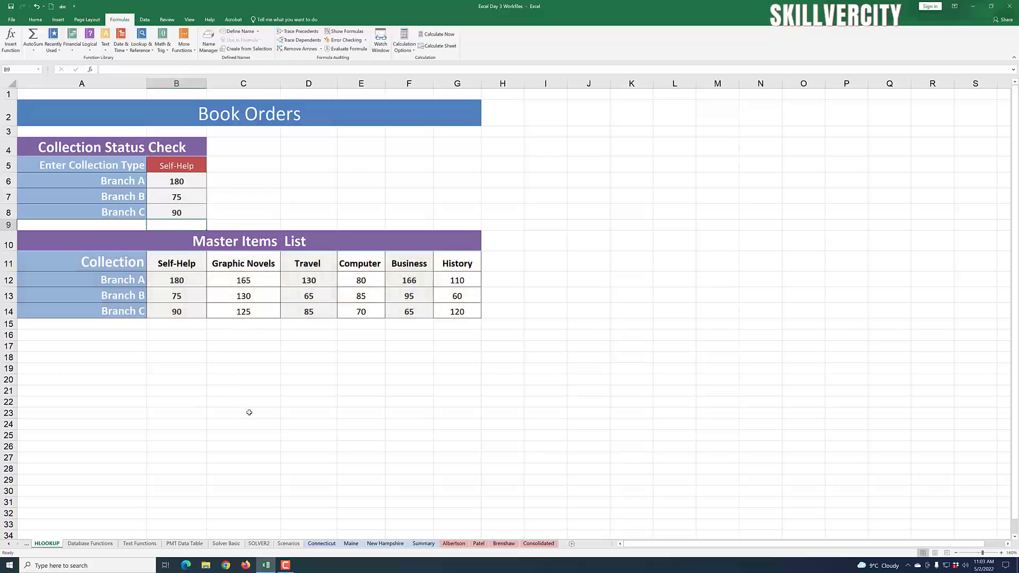
pyautogui.click(249, 413)
pyautogui.click(458, 393)
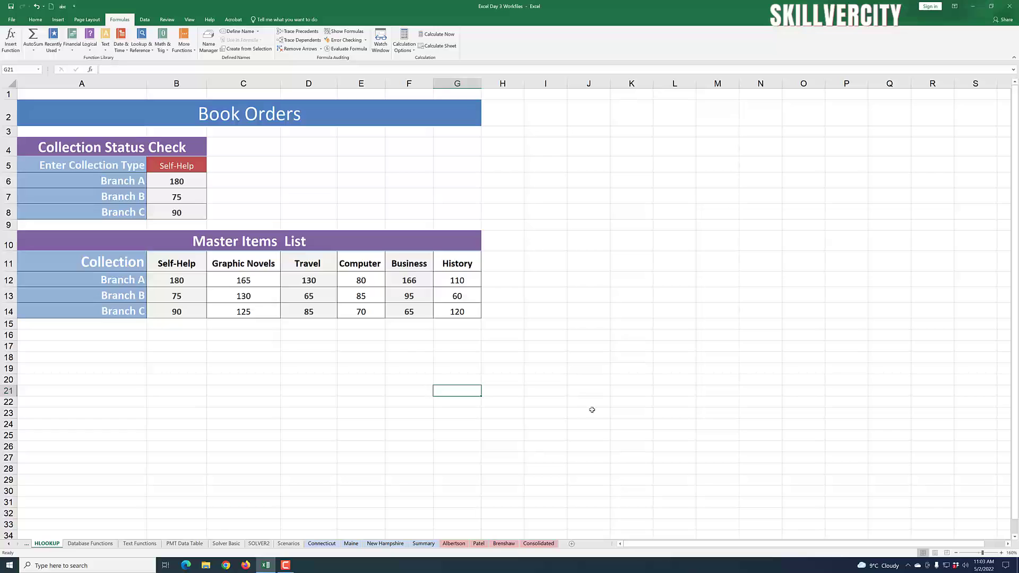